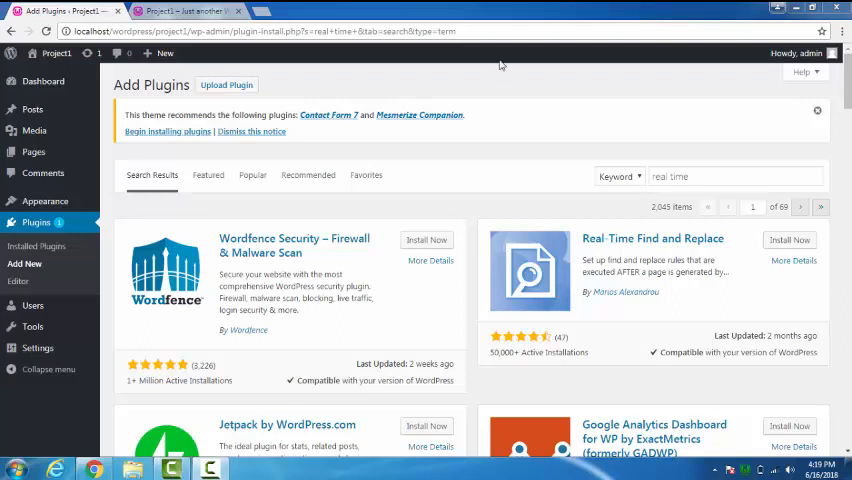
Install and activate the Real-Time Find and Replace plugin from the search results
{"action": "left_click", "coordinate": [180, 10]}
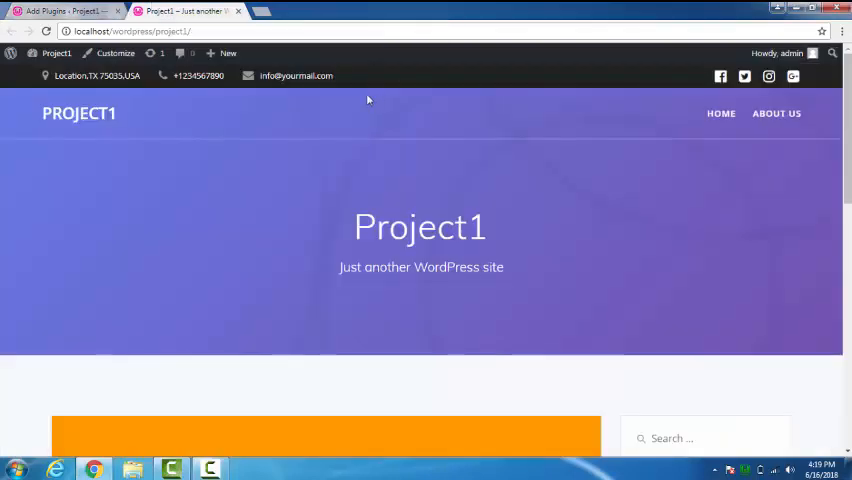
{"action": "scroll", "coordinate": [675, 135], "scroll_direction": "down", "scroll_amount": 5}
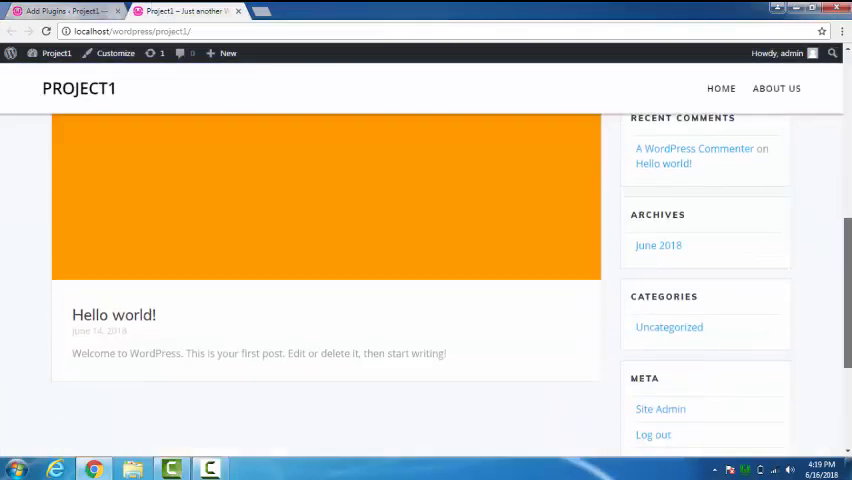
{"action": "left_click_drag", "start_coordinate": [847, 300], "coordinate": [847, 360]}
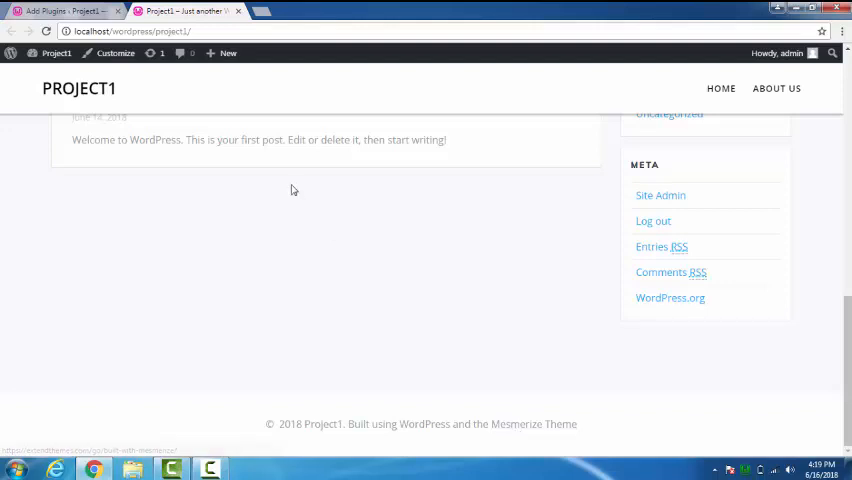
{"action": "left_click", "coordinate": [63, 11]}
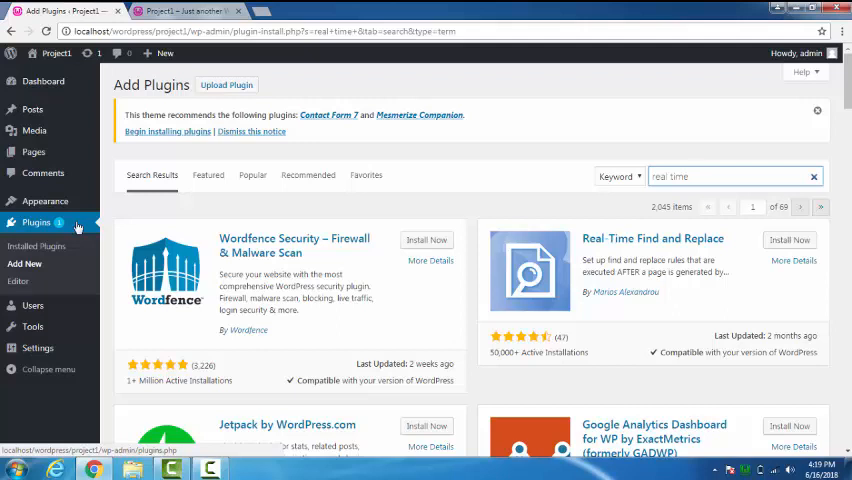
{"action": "left_click", "coordinate": [695, 176]}
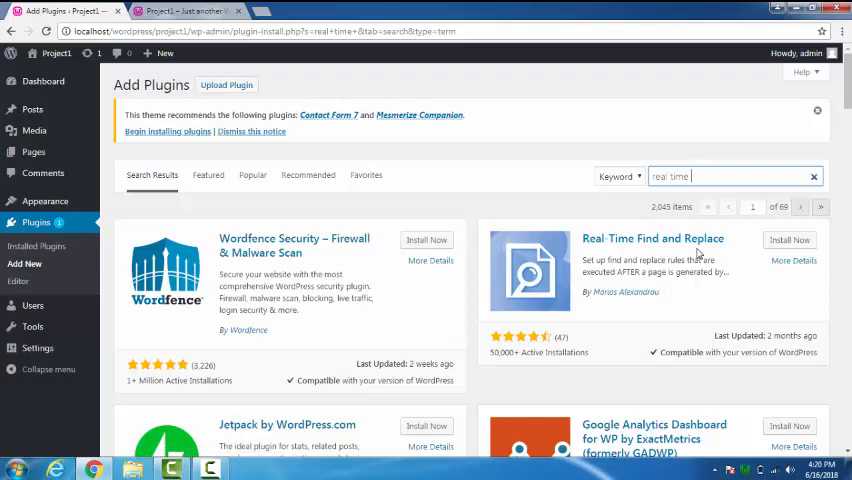
{"action": "left_click", "coordinate": [789, 240]}
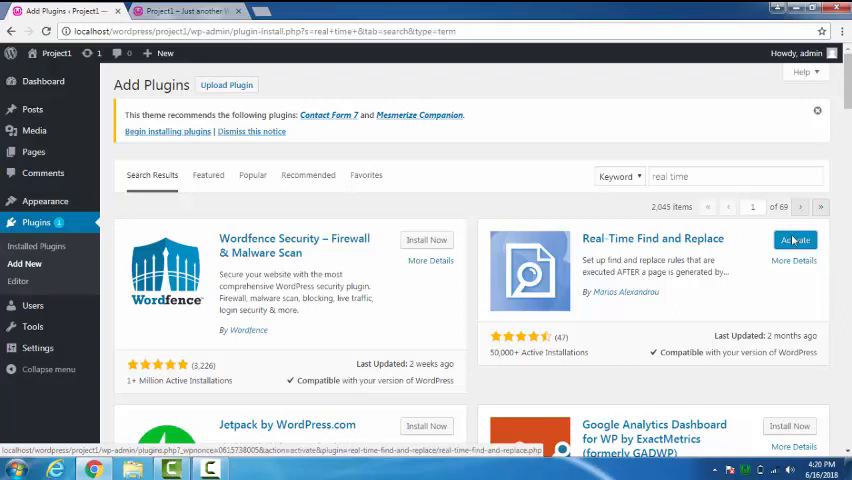
{"action": "left_click", "coordinate": [795, 240]}
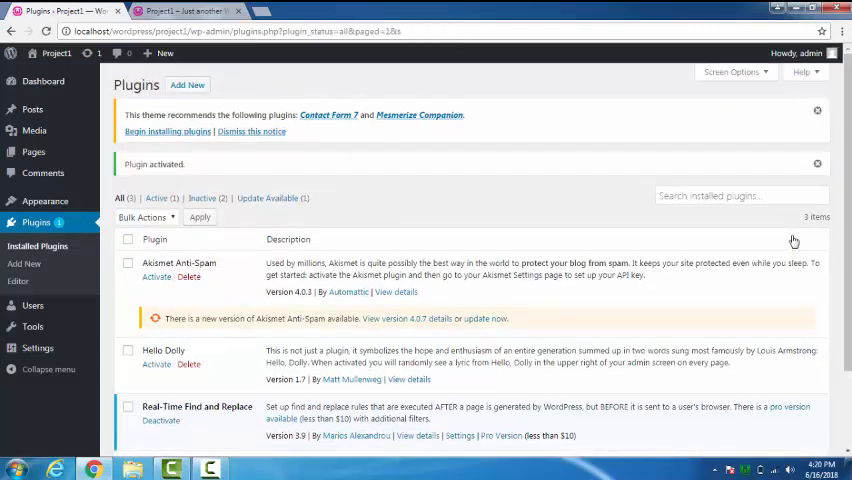
{"action": "scroll", "coordinate": [794, 240], "scroll_direction": "down", "scroll_amount": 3}
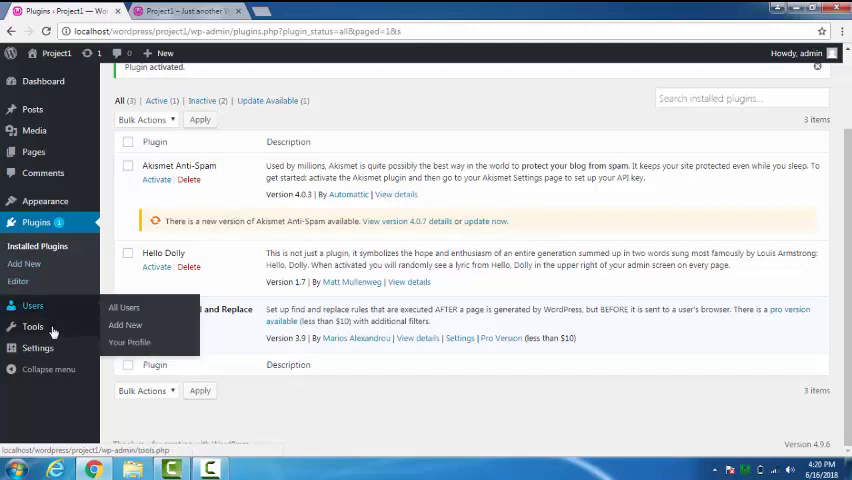
{"action": "mouse_move", "coordinate": [33, 326]}
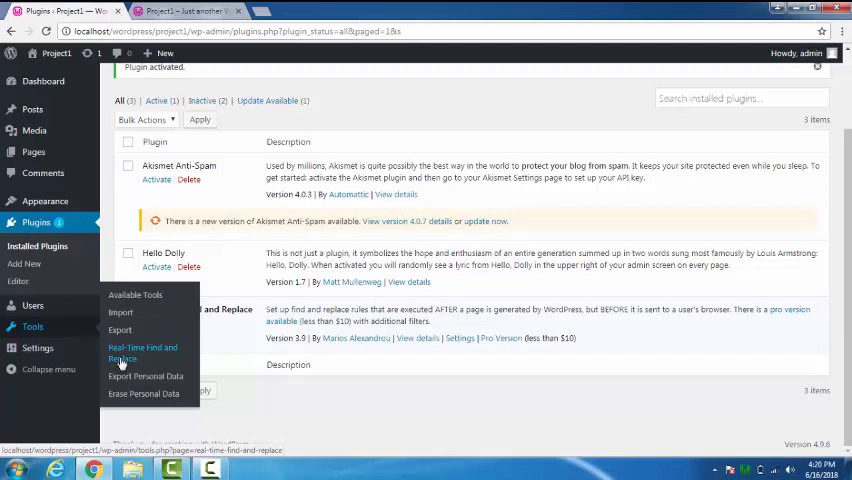
View the front page's HTML source and search it for the footer
{"action": "key", "text": "ctrl+Tab"}
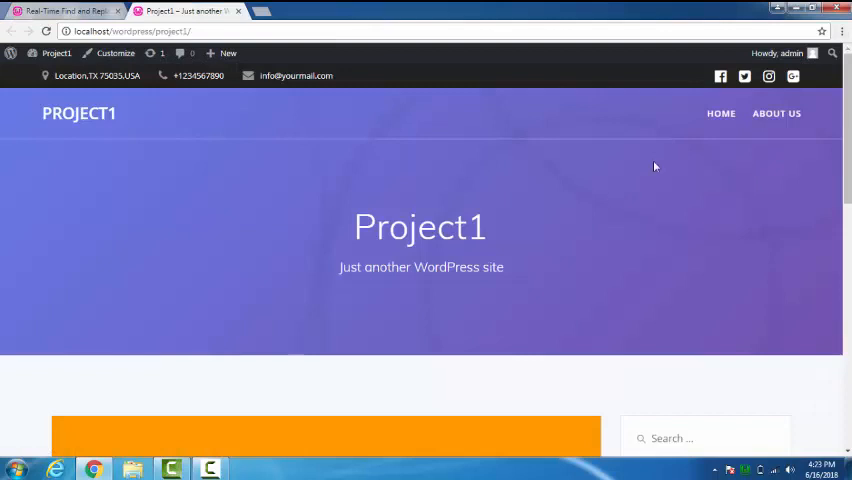
{"action": "right_click", "coordinate": [614, 200]}
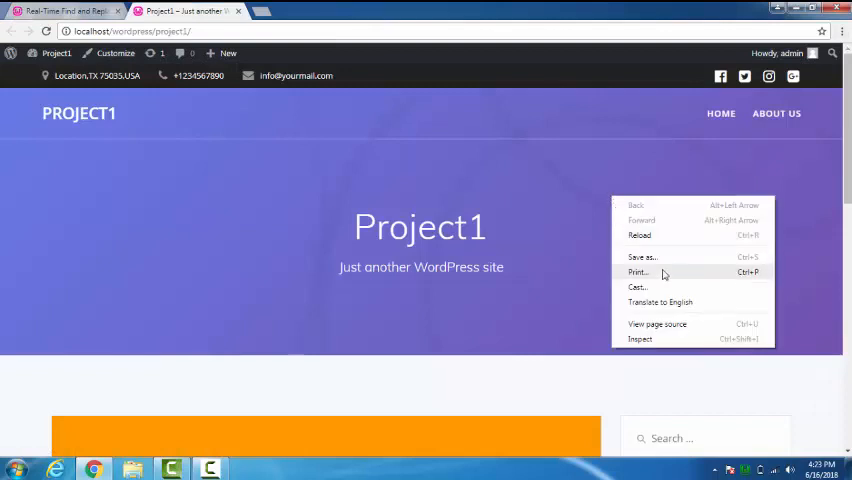
{"action": "left_click", "coordinate": [657, 324]}
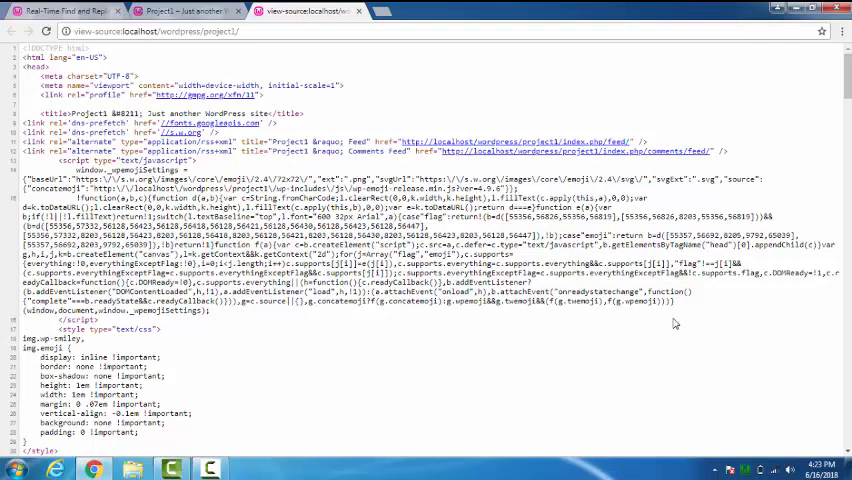
{"action": "key", "text": "ctrl+f"}
{"action": "key", "text": "BackSpace"}
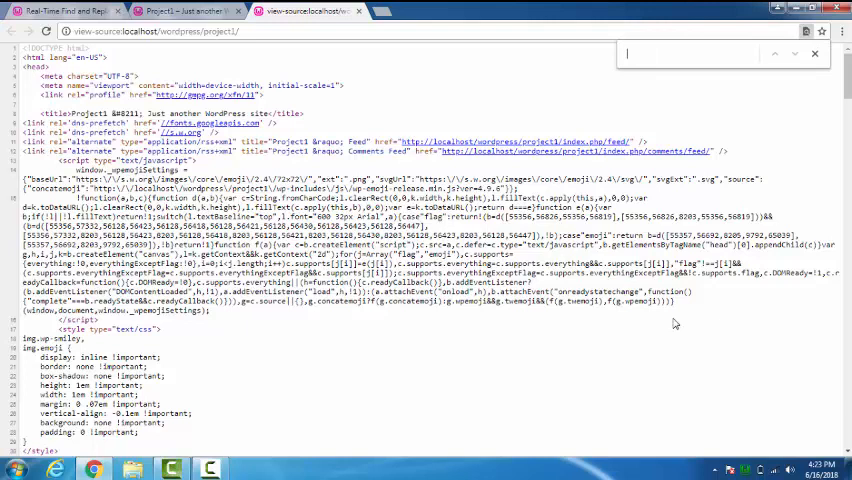
{"action": "type", "text": "footer"}
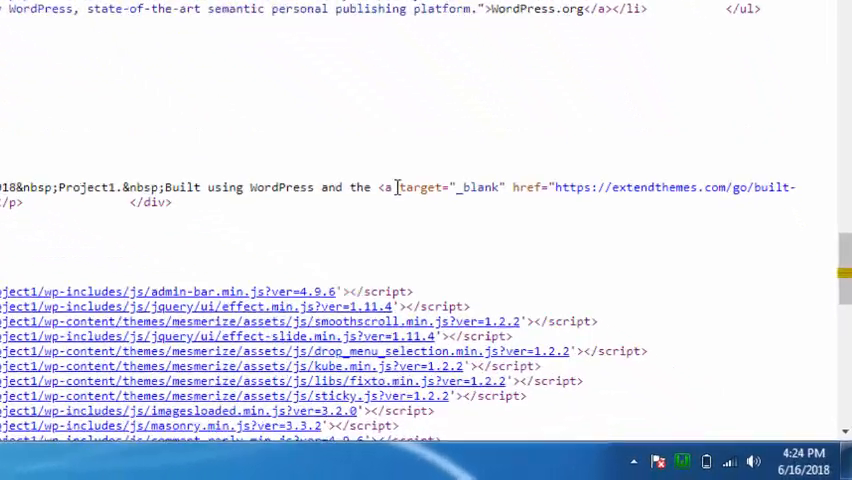
Select and copy the whole Mesmerize Theme credit link code
{"action": "double_click", "coordinate": [556, 297]}
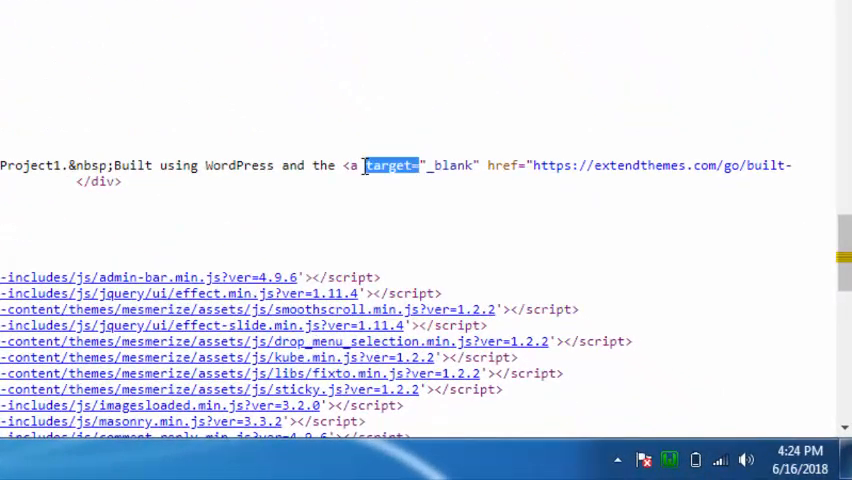
{"action": "left_click_drag", "start_coordinate": [364, 167], "coordinate": [478, 167]}
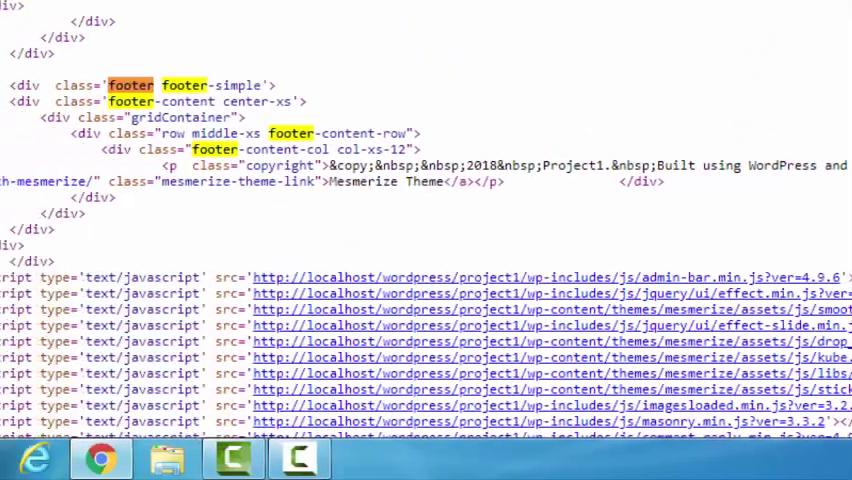
{"action": "mouse_move", "coordinate": [10, 181]}
{"action": "left_mouse_down"}
{"action": "mouse_move", "coordinate": [535, 181]}
{"action": "mouse_move", "coordinate": [527, 181]}
{"action": "left_mouse_up"}
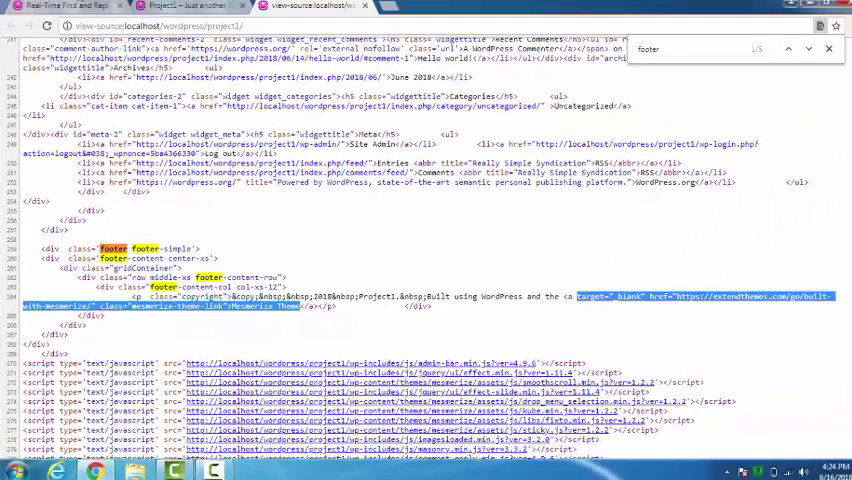
Paste the Mesmerize credit link code into the rule's Find field
{"action": "left_click", "coordinate": [70, 5]}
{"action": "left_click", "coordinate": [210, 195]}
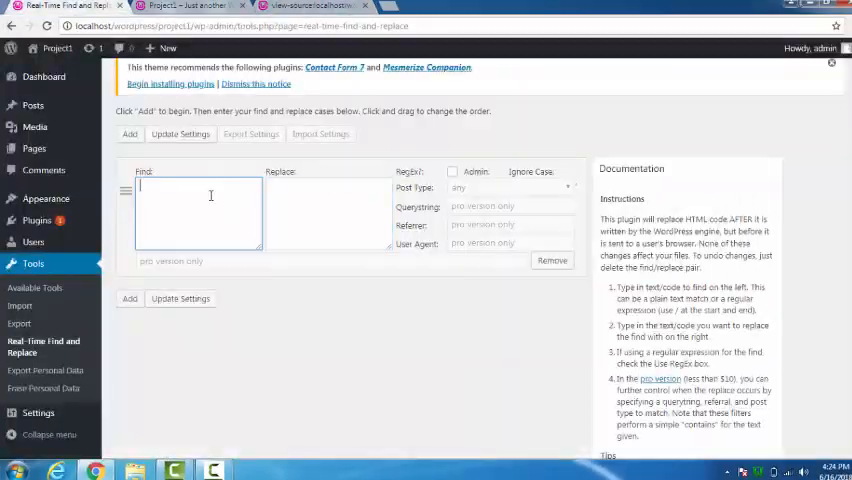
{"action": "key", "text": "ctrl+v"}
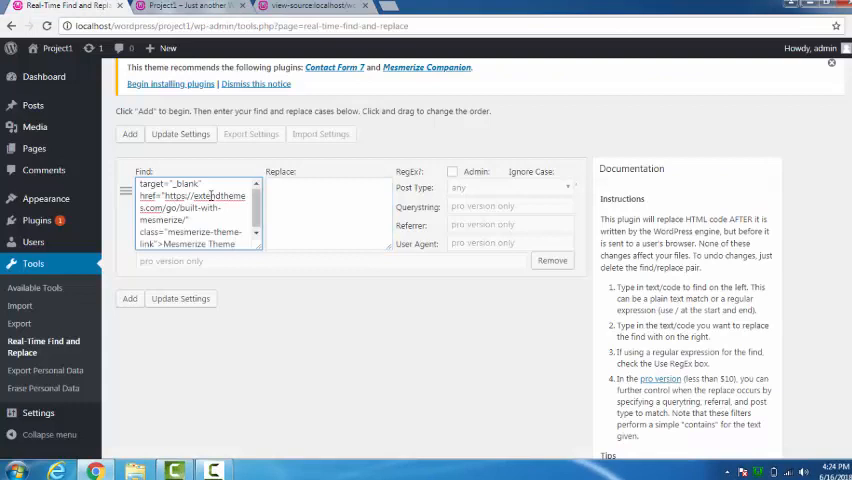
{"action": "left_click", "coordinate": [317, 197]}
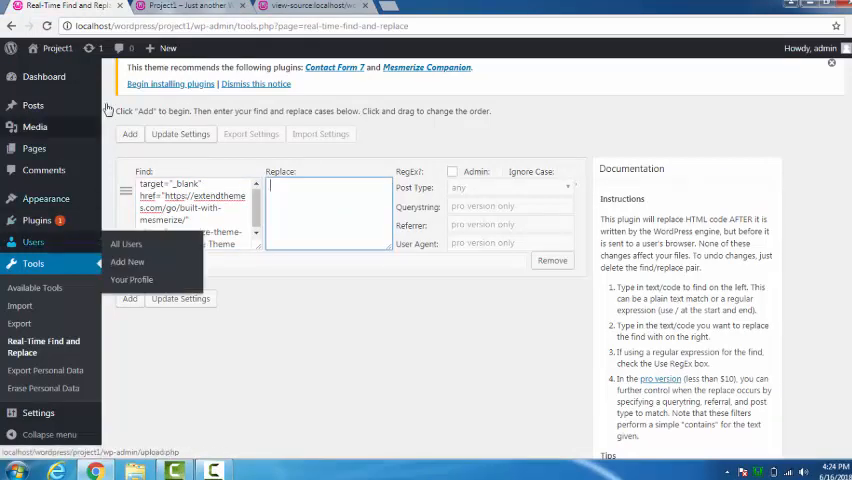
{"action": "mouse_move", "coordinate": [34, 148]}
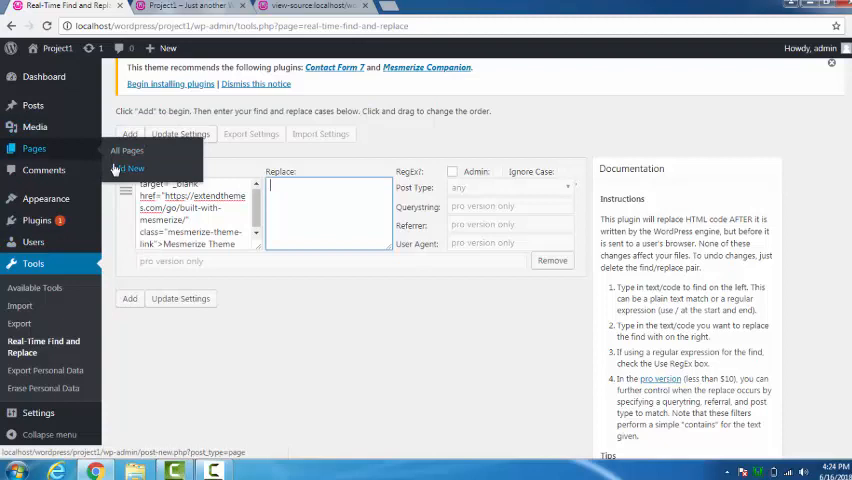
Write 'TheWP-Tutorials- All Rights Reserved' in a new page's editor body
{"action": "right_click", "coordinate": [122, 168]}
{"action": "left_click", "coordinate": [163, 173]}
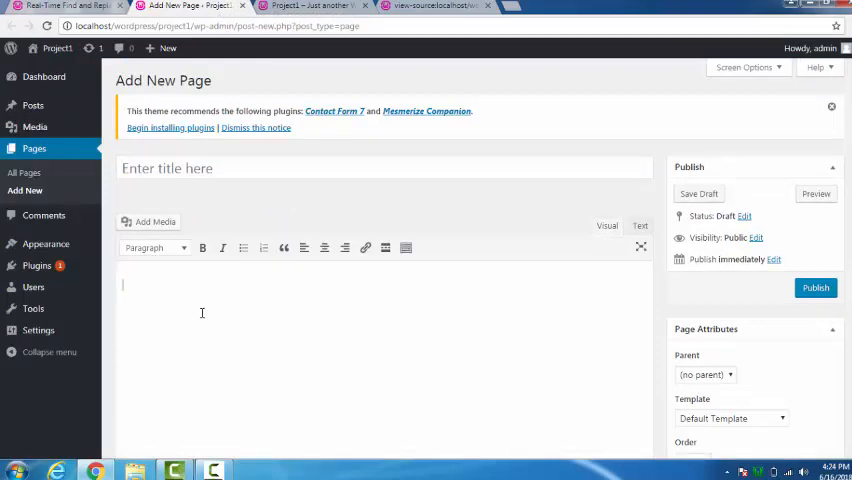
{"action": "type", "text": "TheW"}
{"action": "type", "text": "P"}
{"action": "type", "text": "-T"}
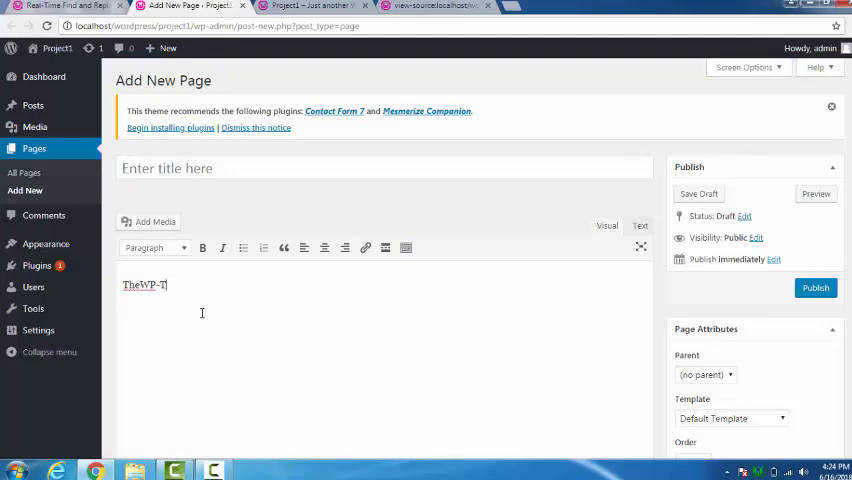
{"action": "type", "text": "t"}
{"action": "key", "text": "BackSpace"}
{"action": "type", "text": "utori"}
{"action": "type", "text": "als"}
{"action": "type", "text": "-"}
{"action": "type", "text": " Aaj"}
{"action": "key", "text": "BackSpace"}
{"action": "key", "text": "BackSpace"}
{"action": "type", "text": "Ll "}
{"action": "type", "text": "R"}
{"action": "key", "text": "BackSpace"}
{"action": "type", "text": "R"}
{"action": "type", "text": "ights R"}
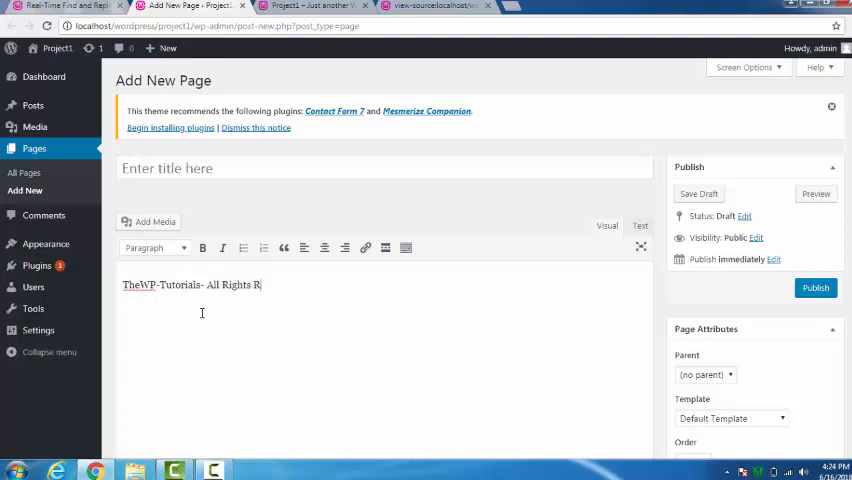
{"action": "type", "text": "eserve"}
{"action": "type", "text": "d"}
{"action": "left_click_drag", "start_coordinate": [123, 285], "coordinate": [156, 285]}
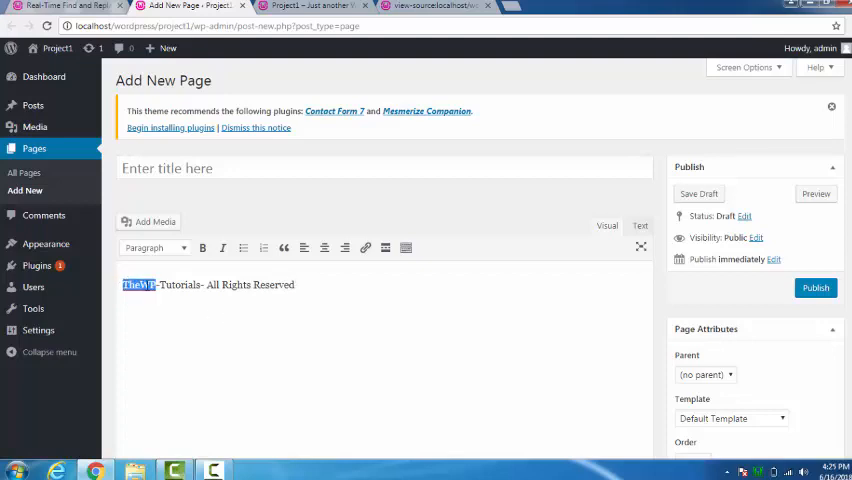
{"action": "left_click", "coordinate": [125, 284]}
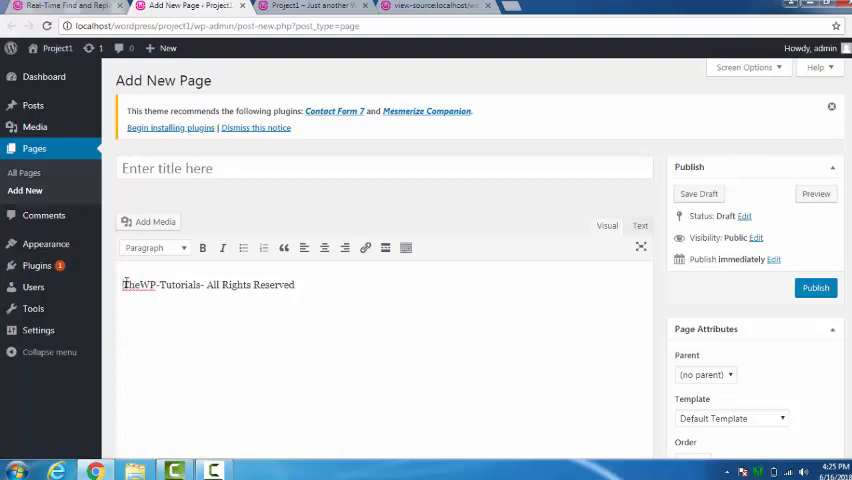
{"action": "left_click_drag", "start_coordinate": [123, 284], "coordinate": [203, 284]}
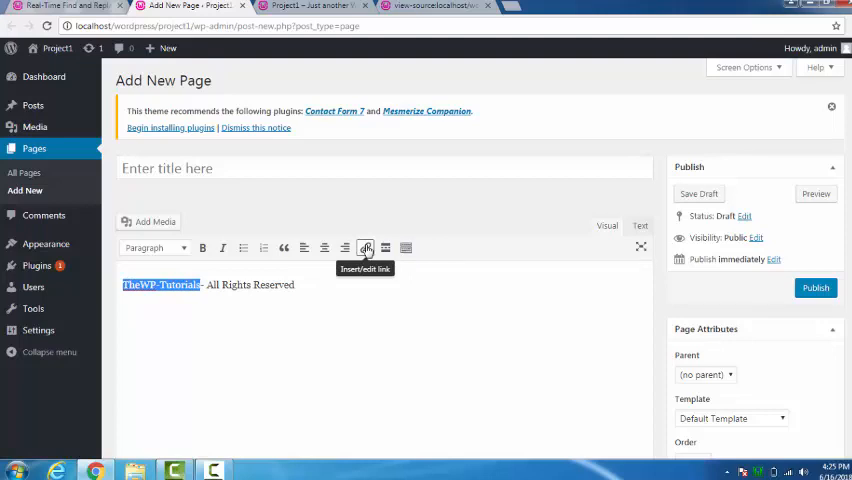
{"action": "left_click", "coordinate": [366, 248]}
{"action": "type", "text": "w"}
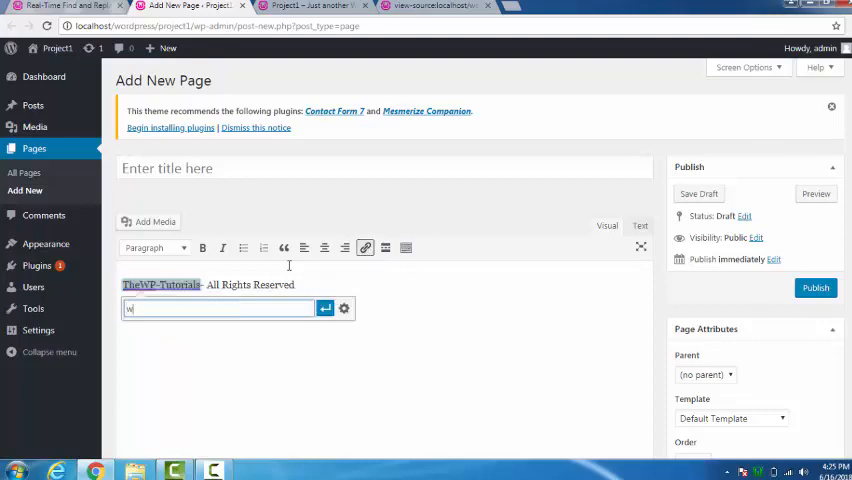
{"action": "type", "text": "w"}
{"action": "type", "text": "w."}
{"action": "type", "text": "goo"}
{"action": "type", "text": "gle.c"}
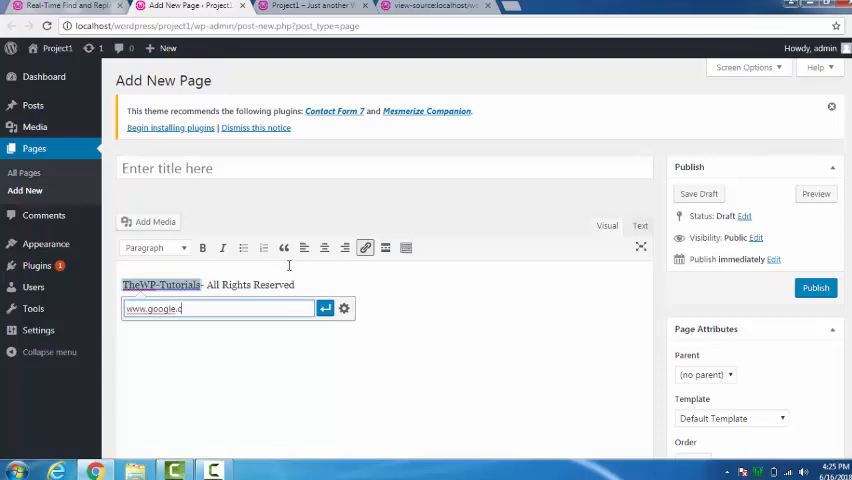
{"action": "type", "text": "om"}
{"action": "key", "text": "Return"}
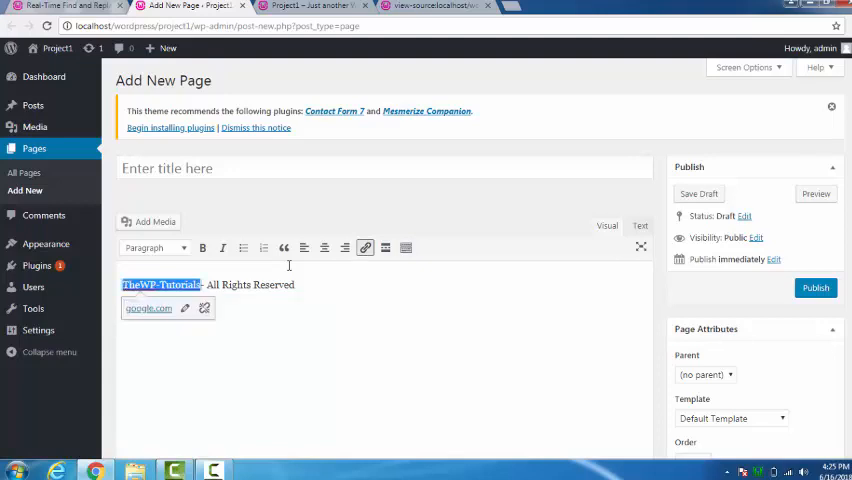
{"action": "left_click", "coordinate": [294, 314]}
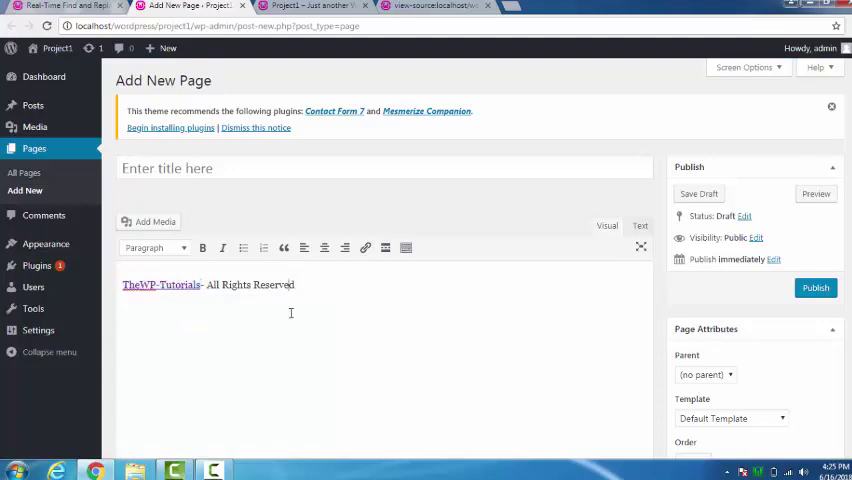
Copy the linked credit line's HTML from the Text view and return to the plugin settings
{"action": "left_click", "coordinate": [643, 227]}
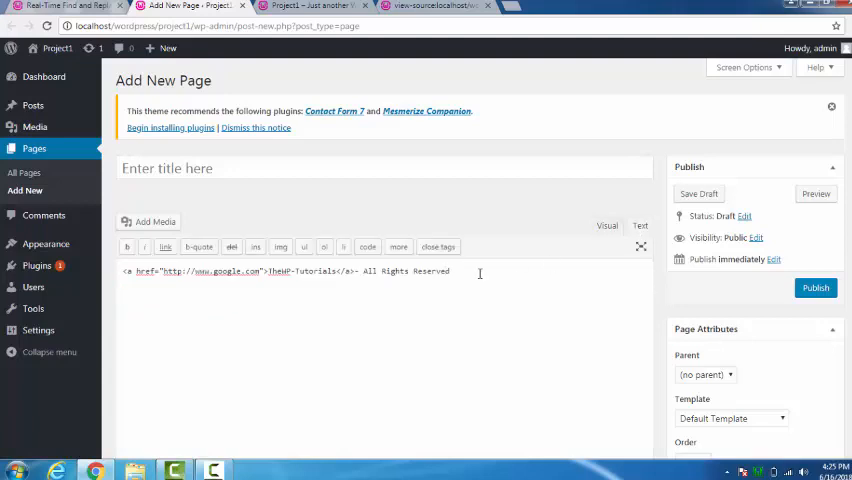
{"action": "key", "text": "ctrl+a"}
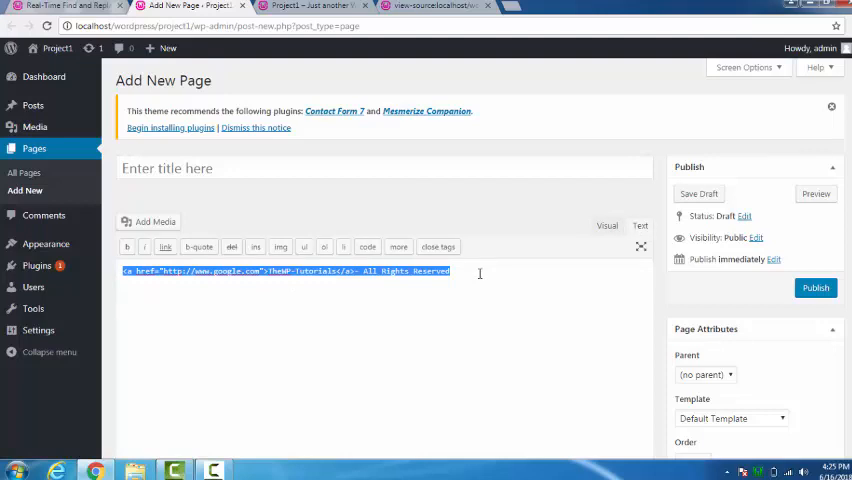
{"action": "key", "text": "ctrl+c"}
{"action": "left_click", "coordinate": [60, 6]}
Paste the linked credit HTML as the replacement and save the settings
{"action": "left_click", "coordinate": [318, 200]}
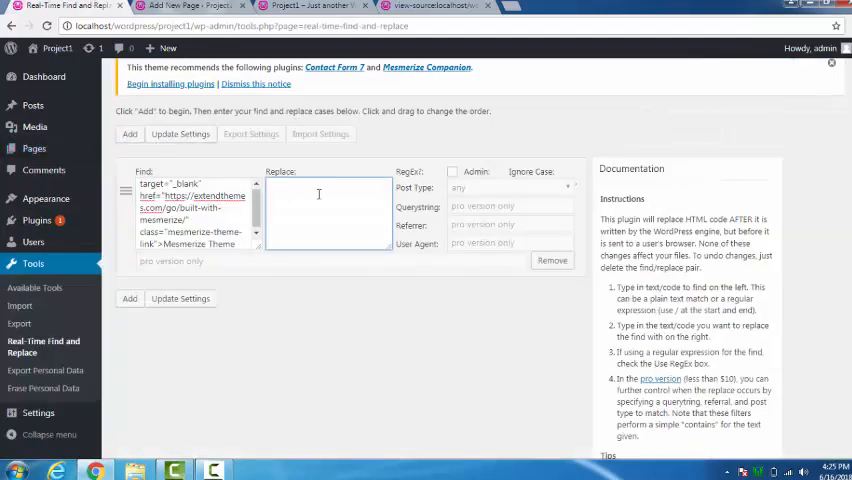
{"action": "key", "text": "ctrl+v"}
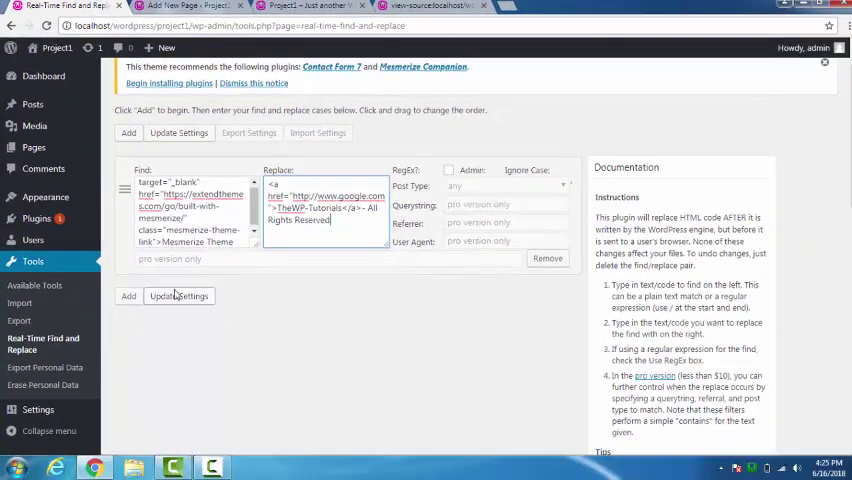
{"action": "left_click", "coordinate": [189, 312]}
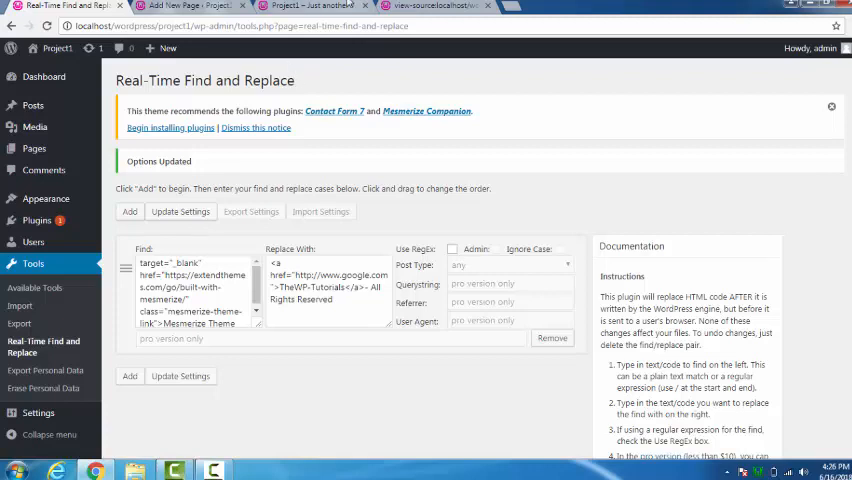
Reload the Project1 site so the footer shows the new TheWP-Tutorials credit
{"action": "left_click", "coordinate": [300, 6]}
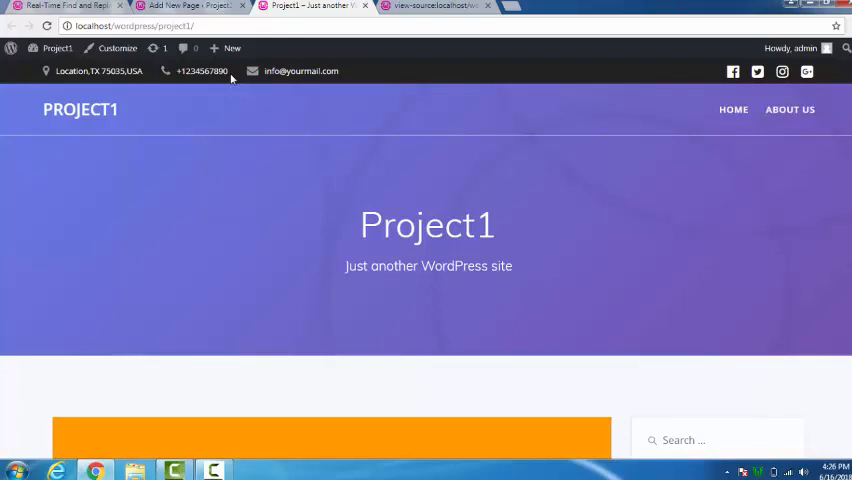
{"action": "key", "text": "F5"}
{"action": "key", "text": "F5"}
{"action": "scroll", "coordinate": [231, 79], "scroll_direction": "down", "scroll_amount": 3}
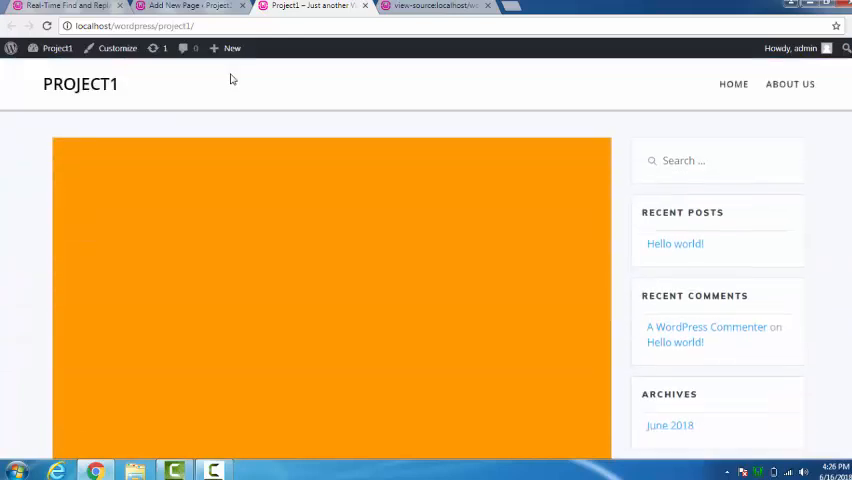
{"action": "scroll", "coordinate": [231, 79], "scroll_direction": "down", "scroll_amount": 3}
{"action": "scroll", "coordinate": [231, 79], "scroll_direction": "down", "scroll_amount": 3}
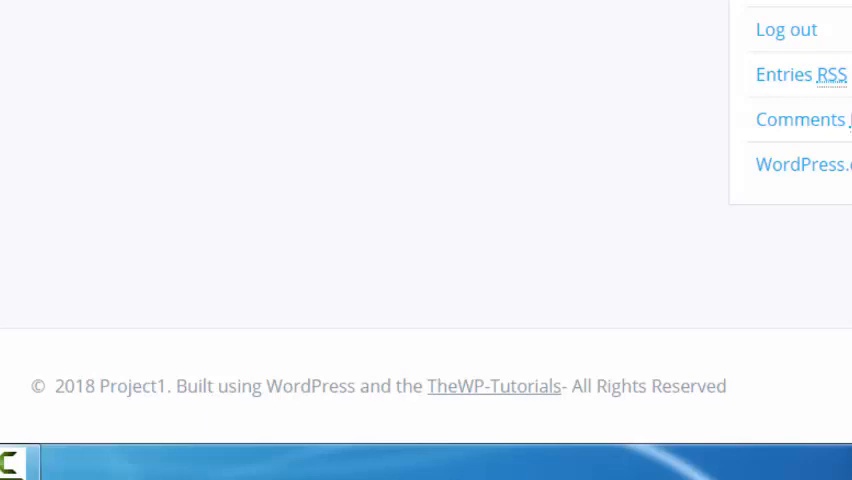
Open the footer's TheWP-Tutorials link in a new tab, landing on Google
{"action": "right_click", "coordinate": [474, 400]}
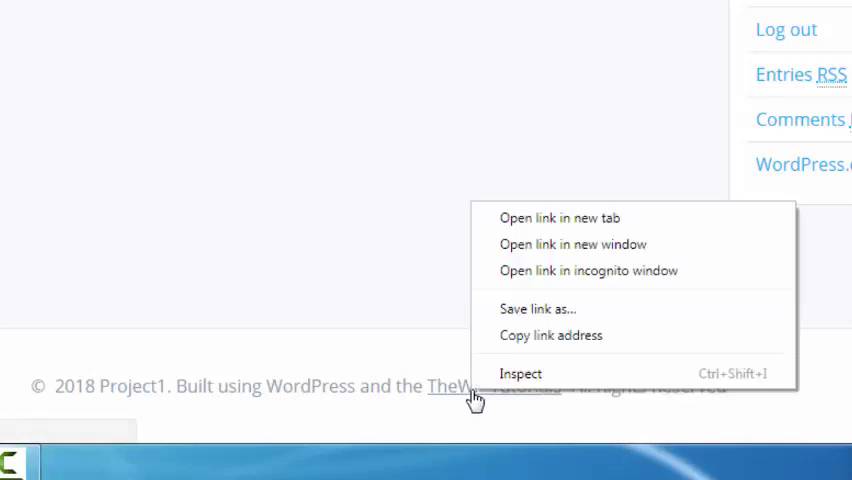
{"action": "left_click", "coordinate": [612, 222]}
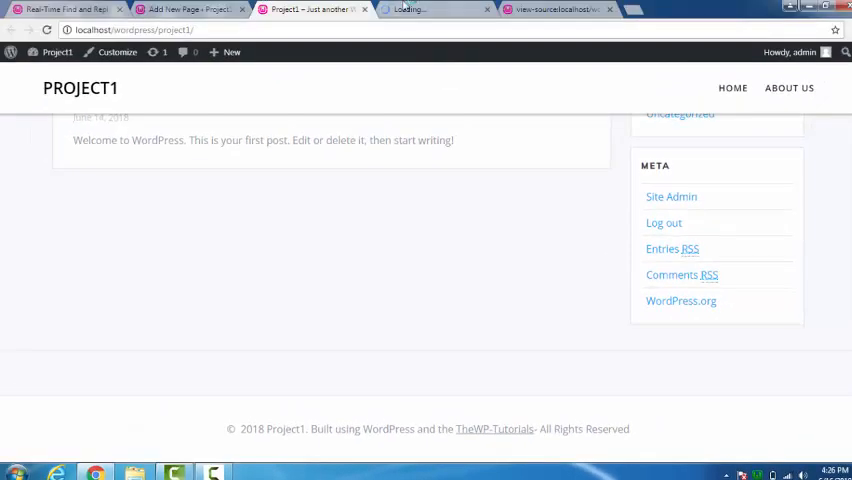
{"action": "left_click", "coordinate": [408, 9]}
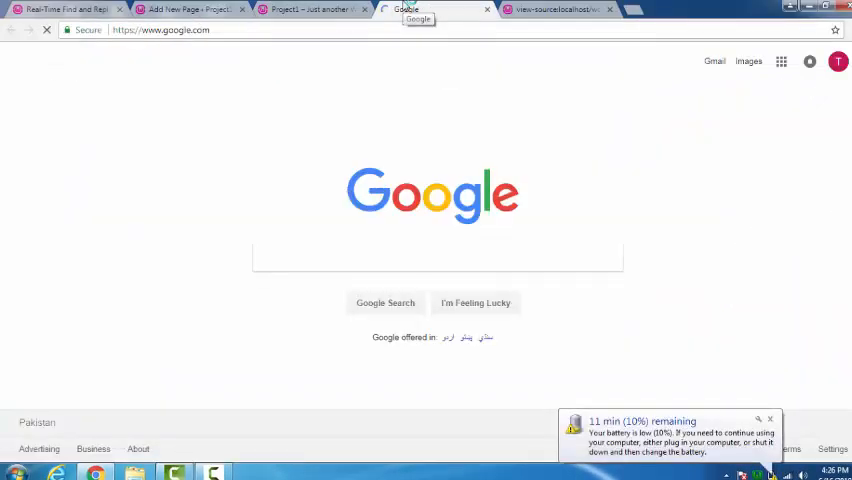